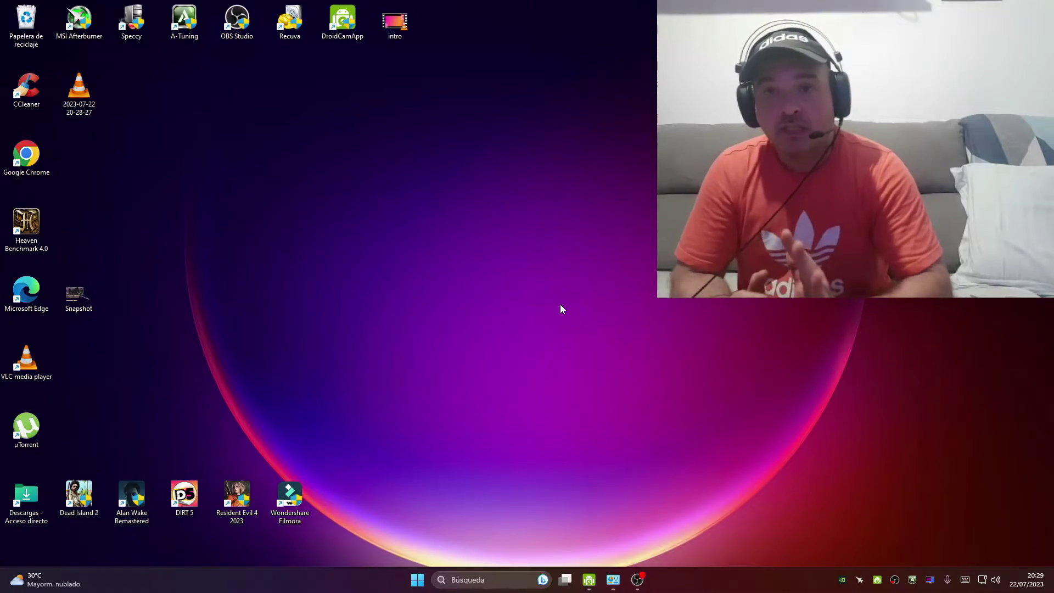
# Step: Open MSI Afterburner to check the graphics card's clocks, voltage and temperature, and close its window
pyautogui.click(859, 580)
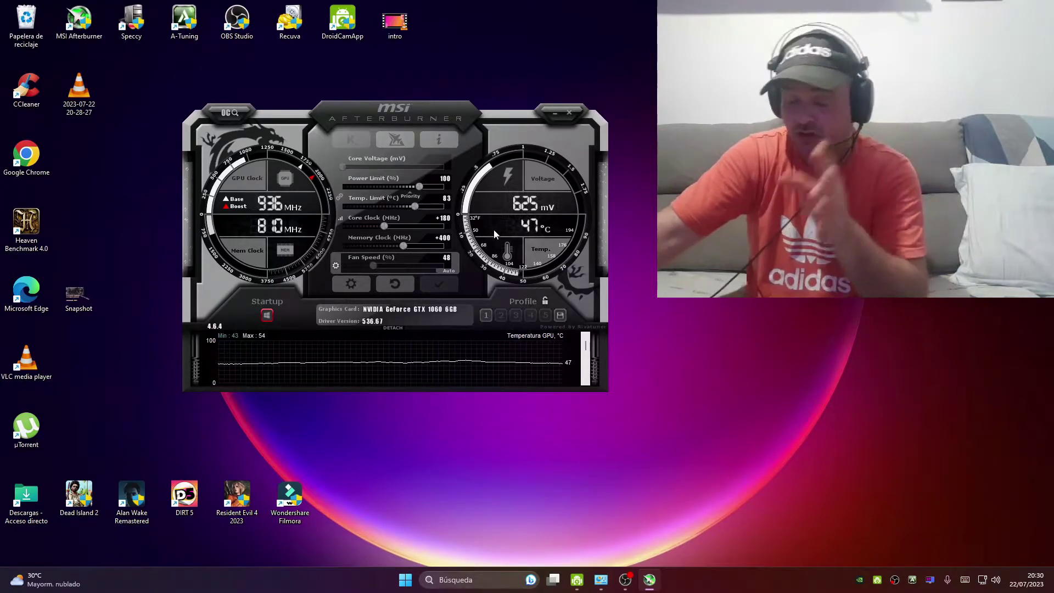
pyautogui.click(557, 115)
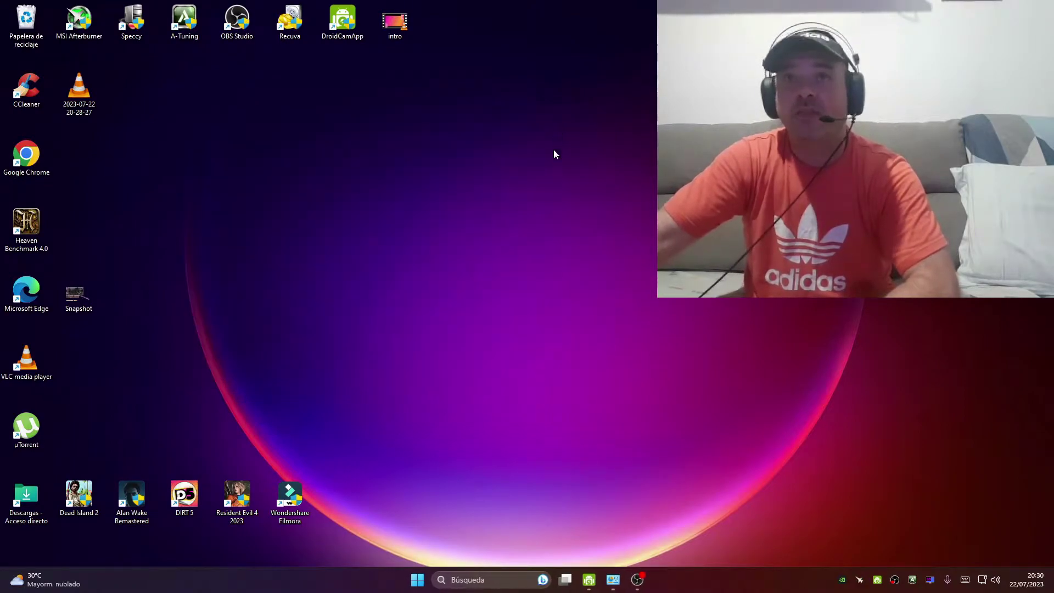
# Step: Search for "panel de control", examine the NVIDIA drivers in the Windows Control Panel's installed programs list, and minimize the window
pyautogui.click(465, 583)
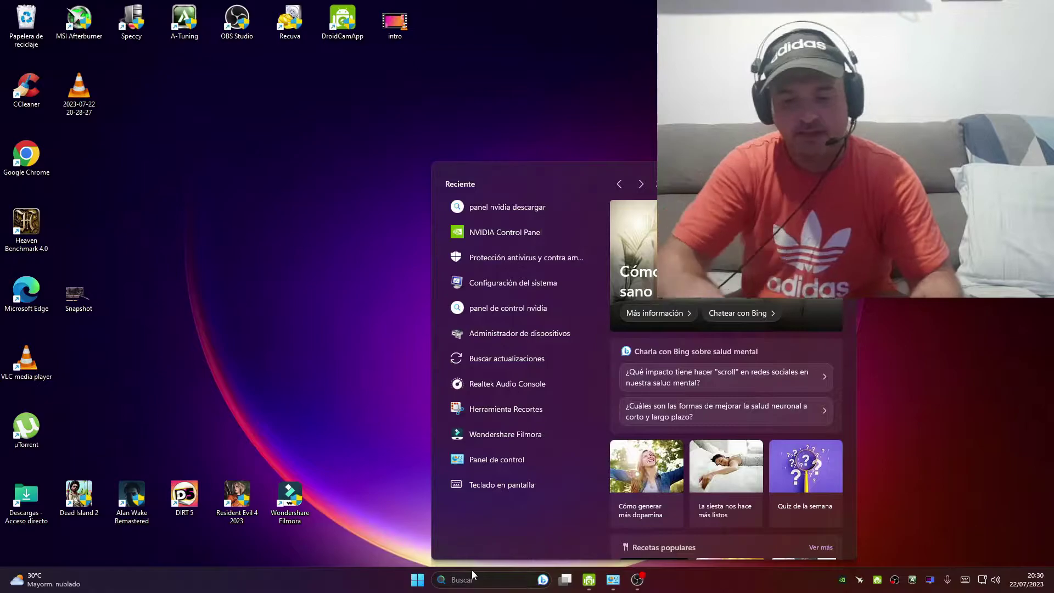
pyautogui.write('panel de control')
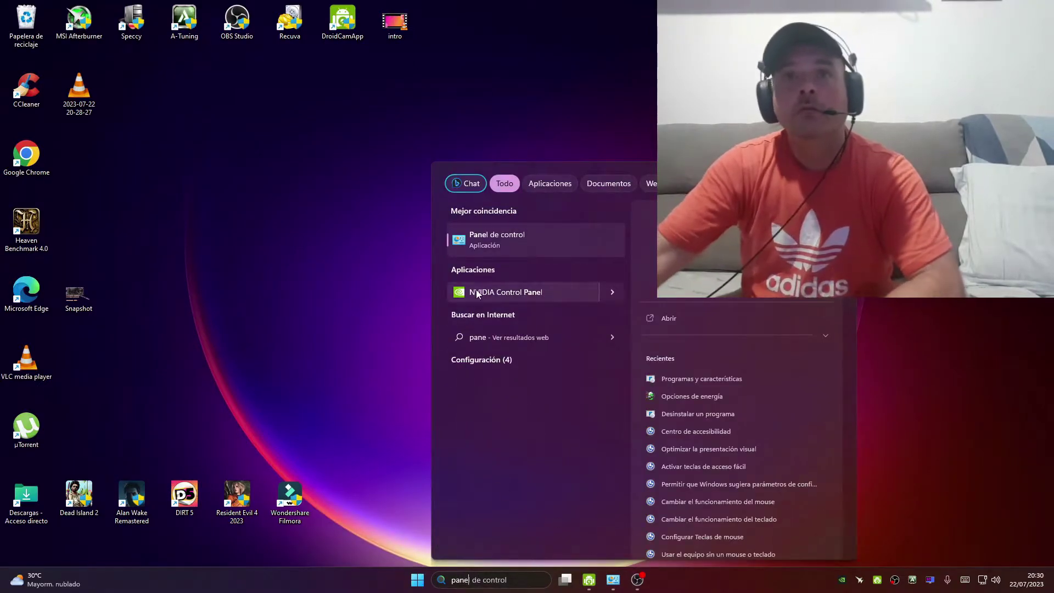
pyautogui.click(493, 243)
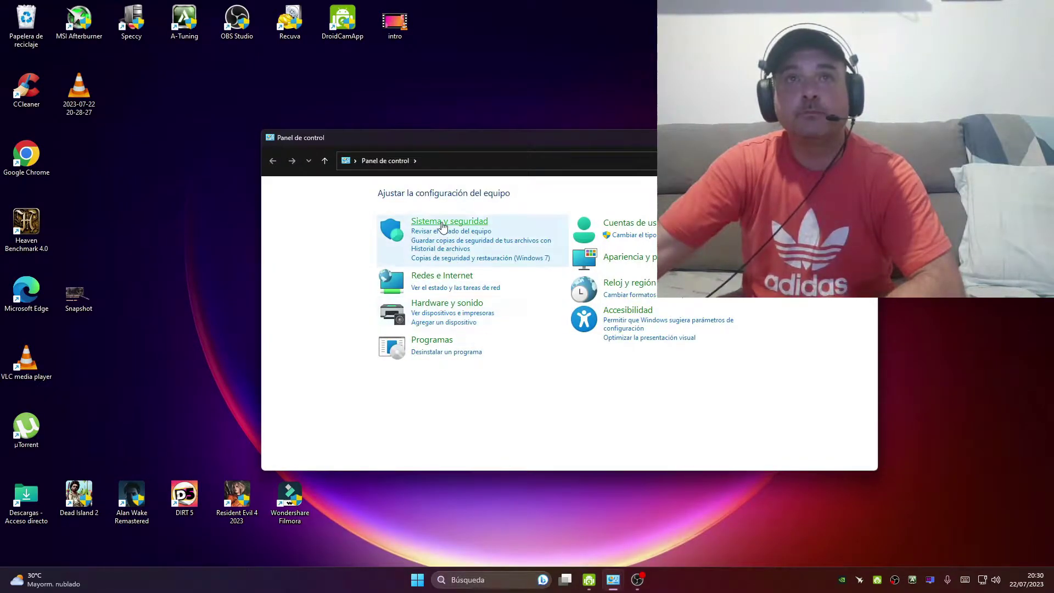
pyautogui.click(442, 352)
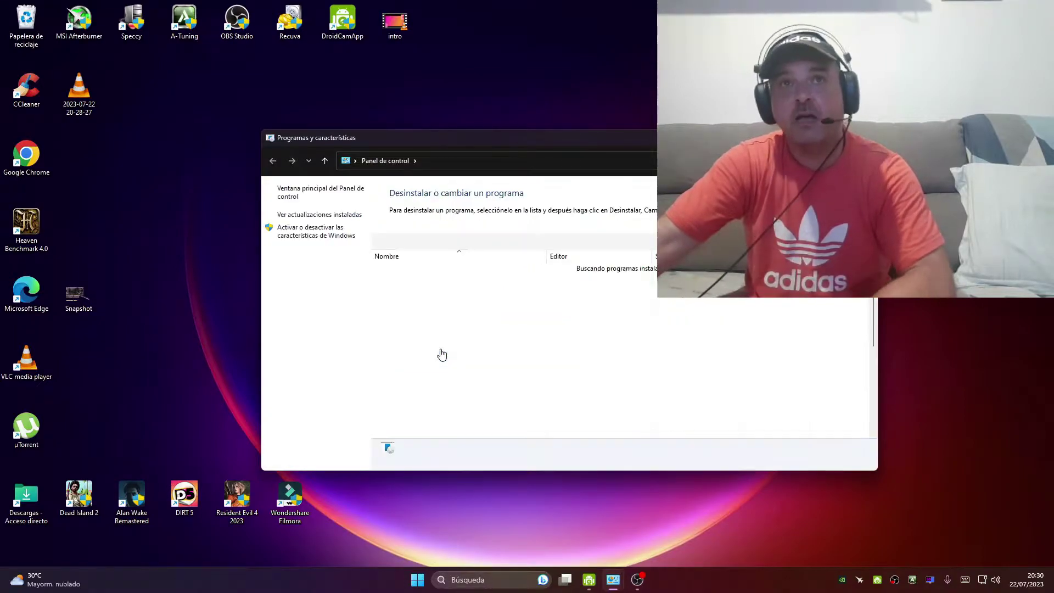
pyautogui.scroll(-4, 403, 282)
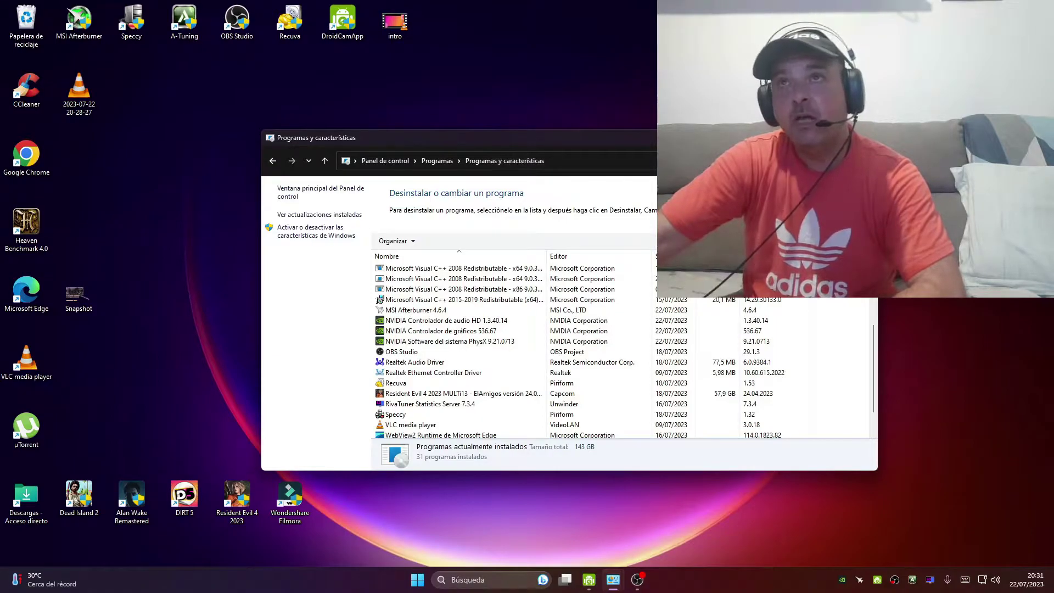
pyautogui.click(613, 579)
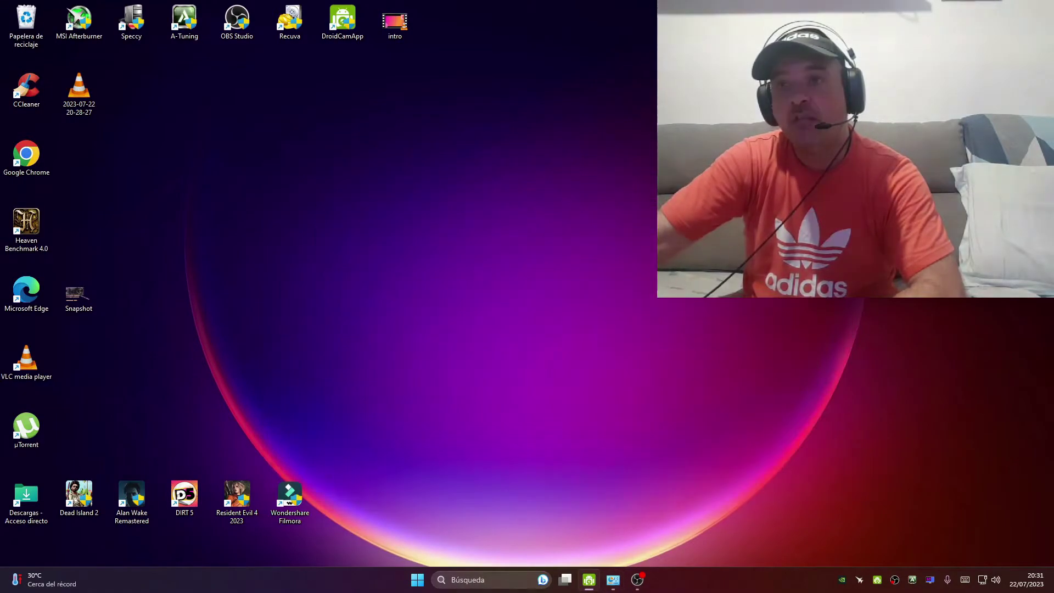
pyautogui.click(637, 580)
pyautogui.click(637, 579)
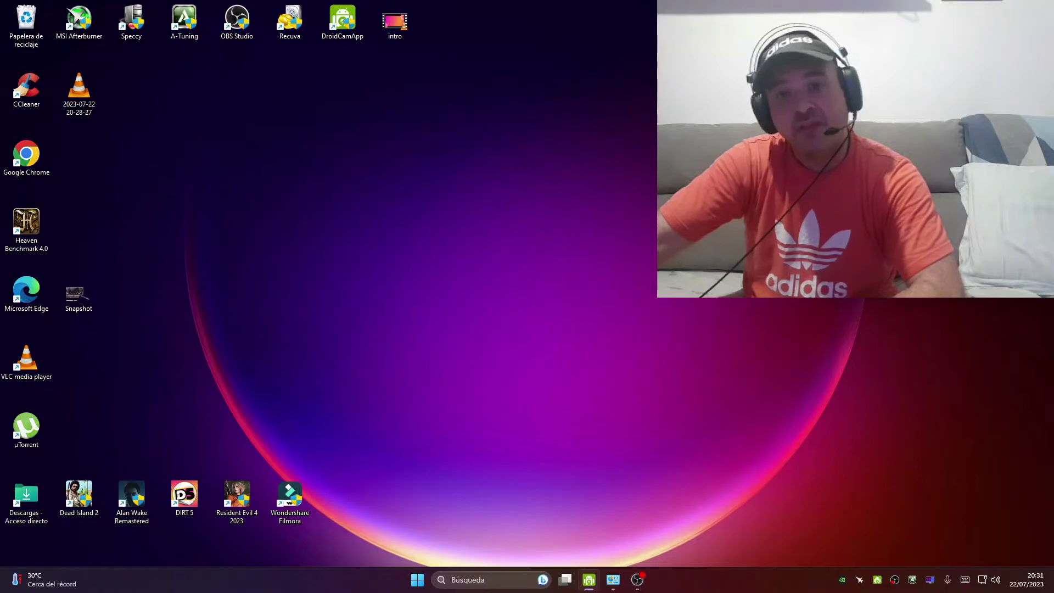
# Step: Switch to MSI Afterburner to review the current overclock settings and dismiss it
pyautogui.click(860, 580)
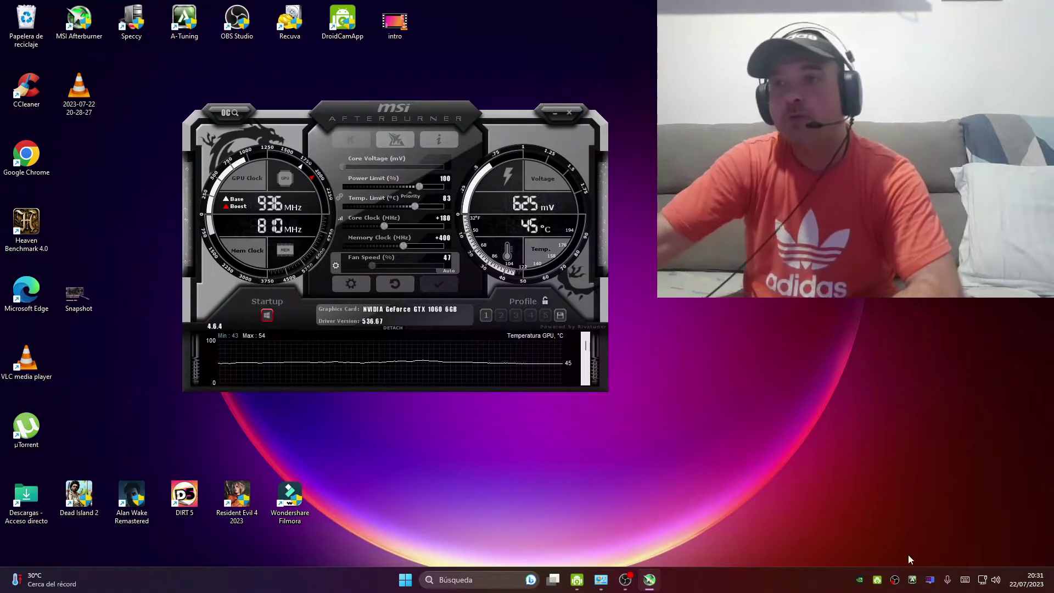
pyautogui.click(555, 113)
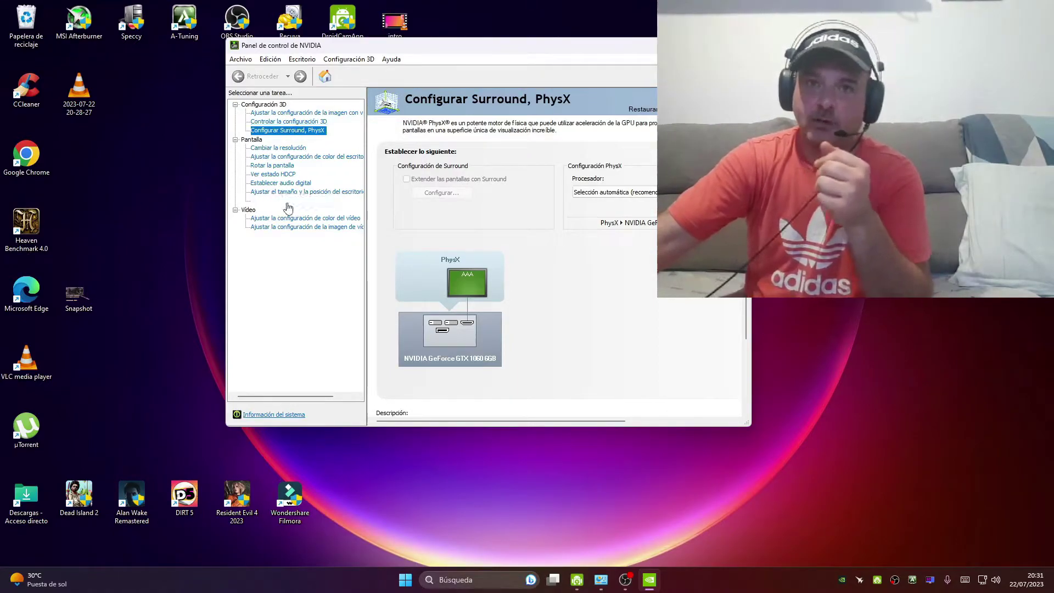
# Step: Search the web from Windows for "panrel de conrol nvidia" and return to the NVIDIA Control Panel
pyautogui.click(457, 581)
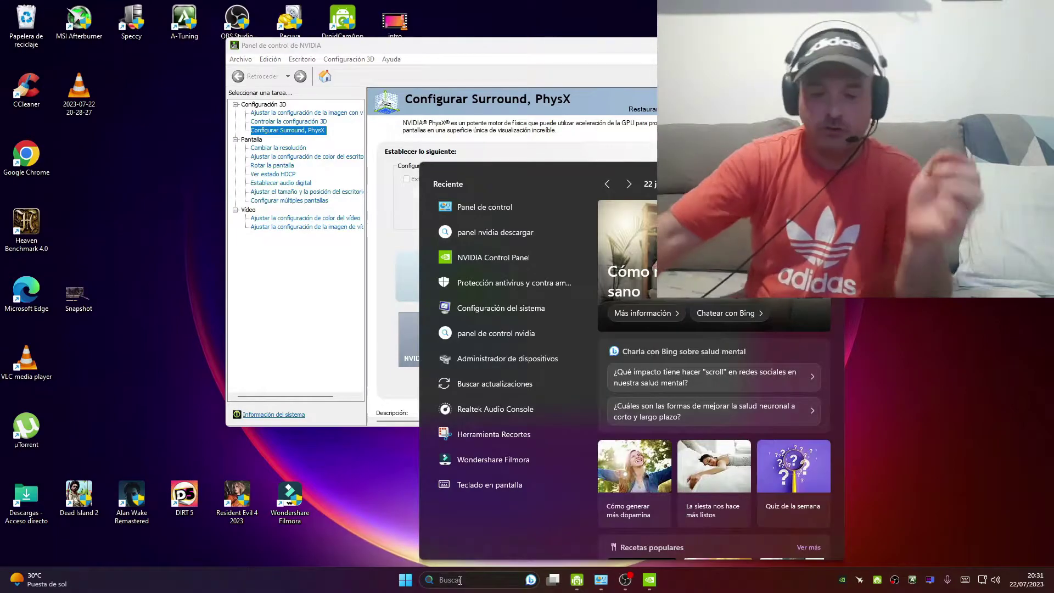
pyautogui.write('pa')
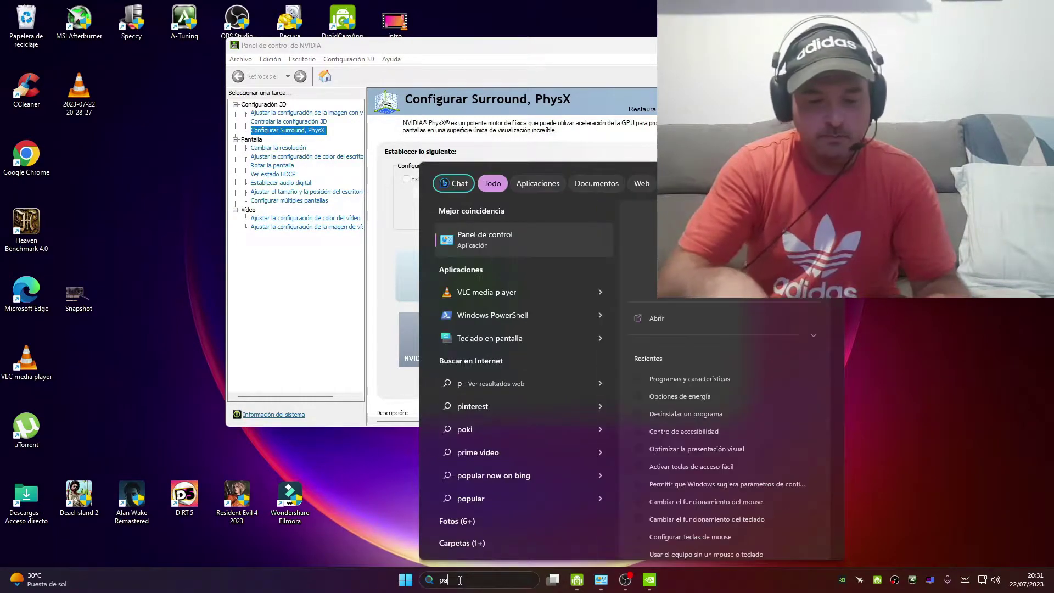
pyautogui.write('nrel de cont')
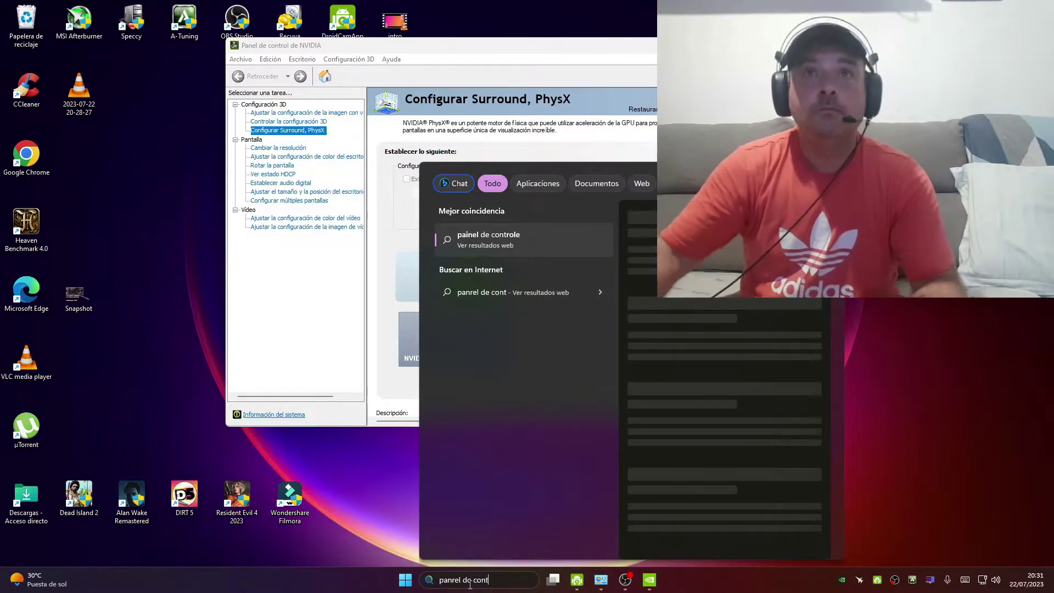
pyautogui.press('BackSpace')
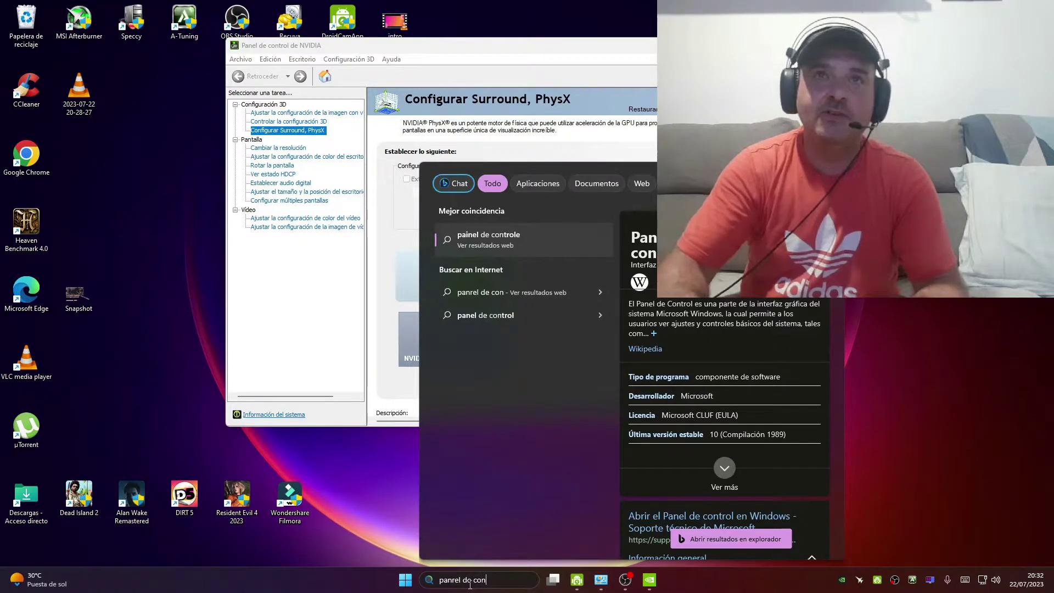
pyautogui.write('rol ')
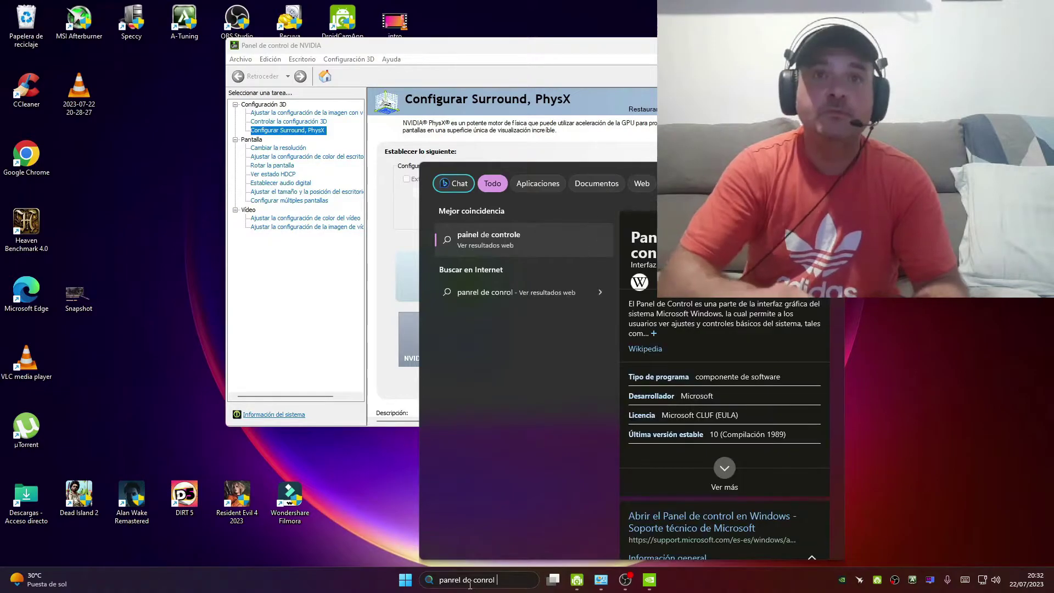
pyautogui.write('nvidia')
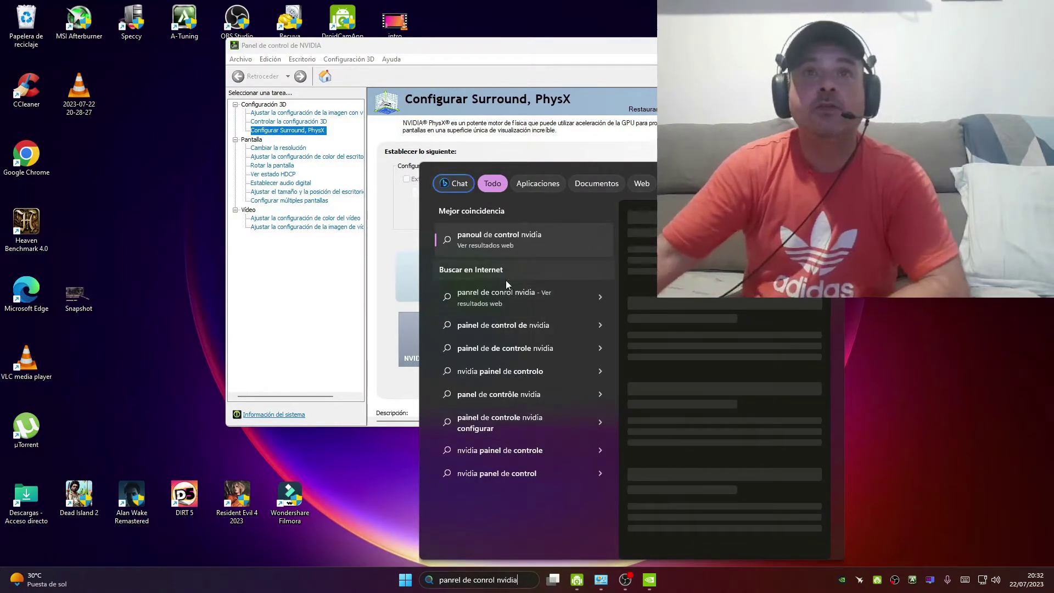
pyautogui.press('Return')
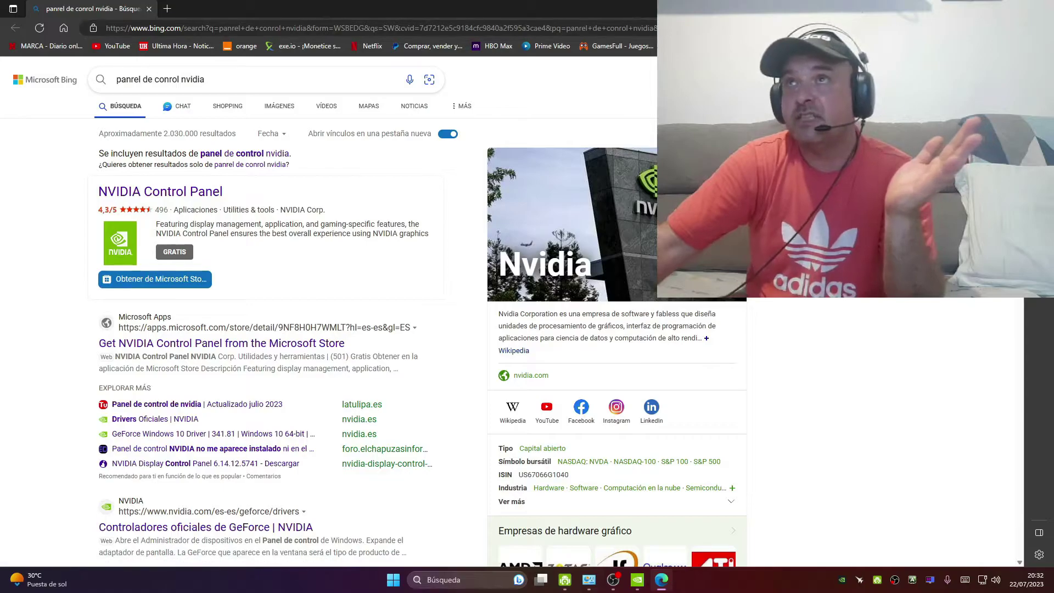
pyautogui.press('super+Down')
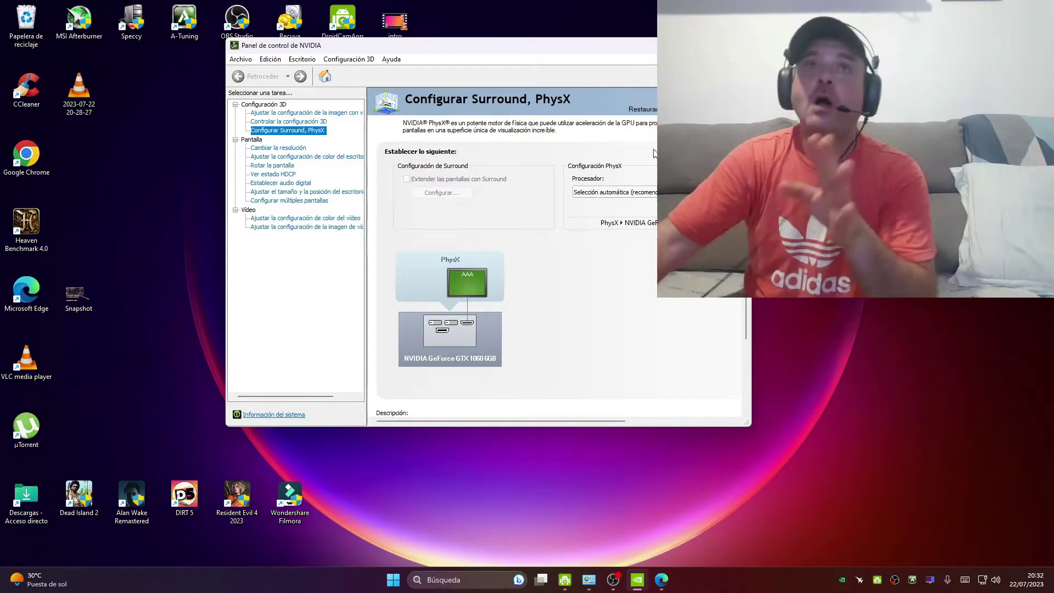
pyautogui.hotkey('alt', 'F4')
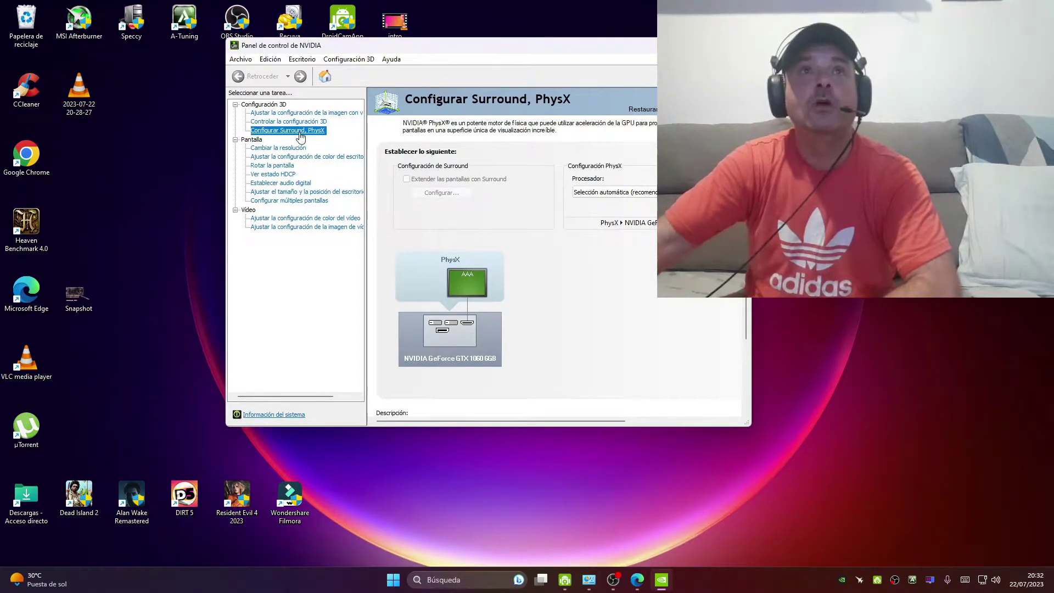
# Step: Set the 3D image preference to Equilibrado, choose the advanced 3D image configuration instead, and show the "Controlar la configuración 3D" page
pyautogui.click(301, 115)
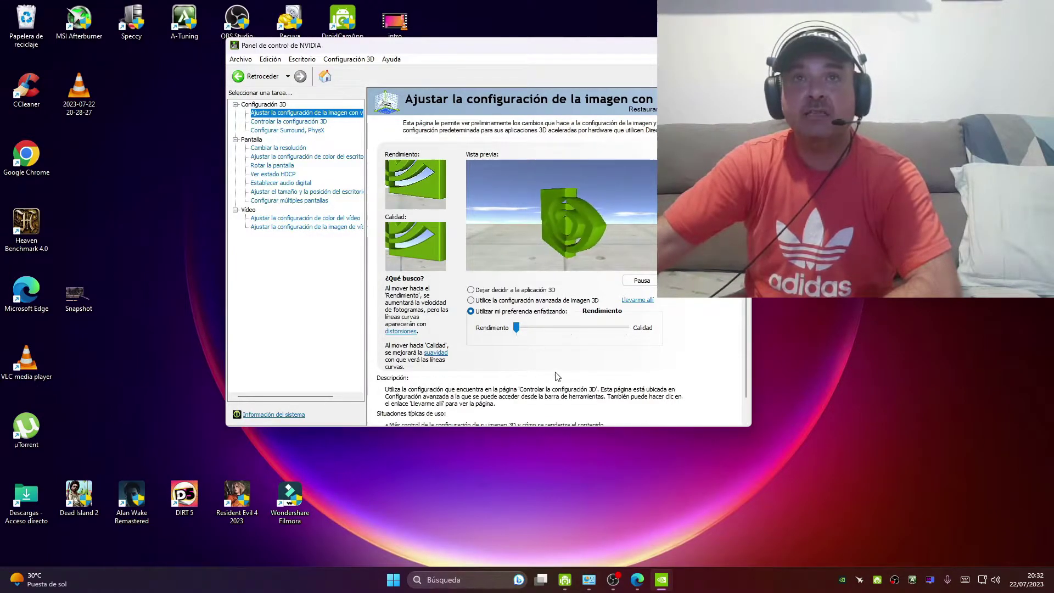
pyautogui.click(549, 334)
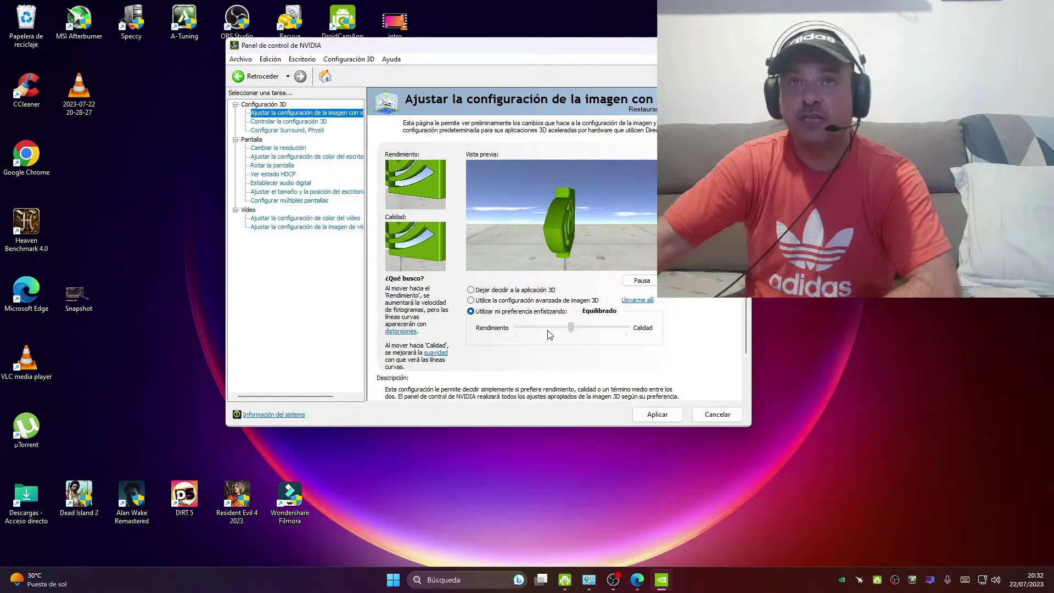
pyautogui.click(470, 301)
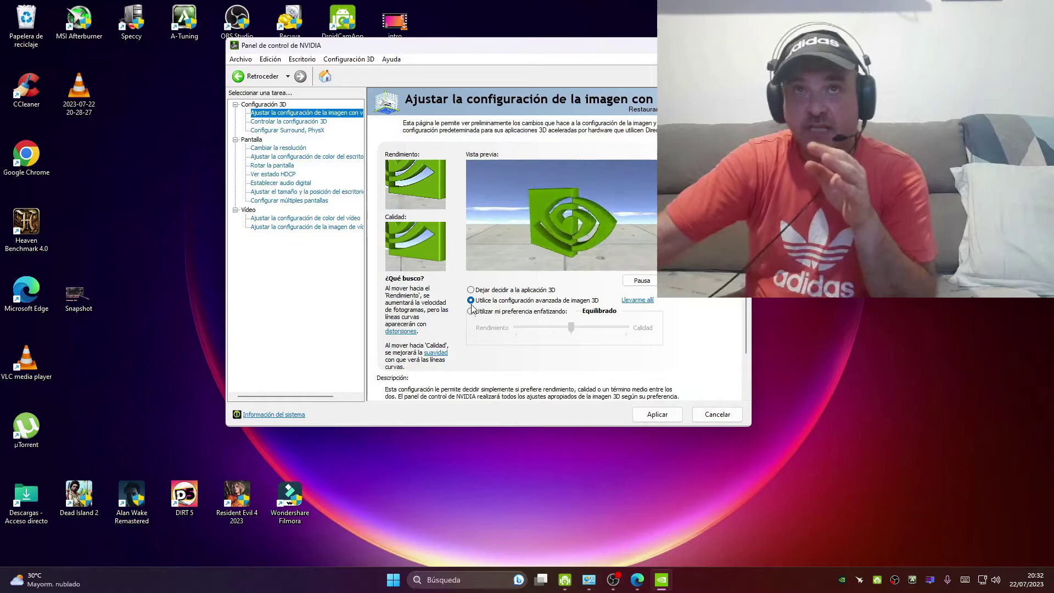
pyautogui.click(307, 122)
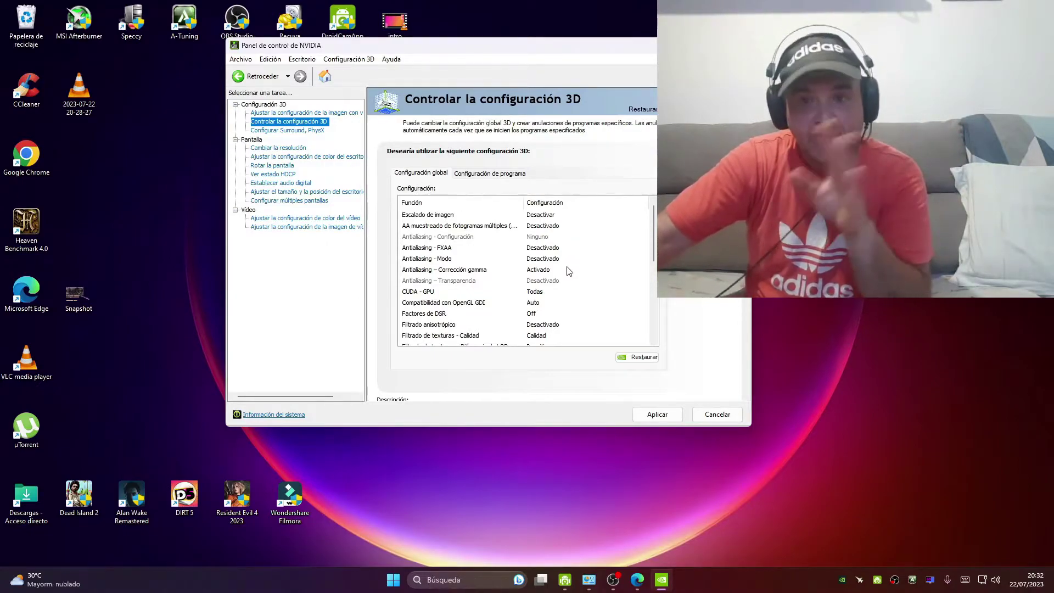
# Step: Return to the image preview page, set the personal preference to Rendimiento, and show the "Controlar la configuración 3D" page
pyautogui.click(313, 114)
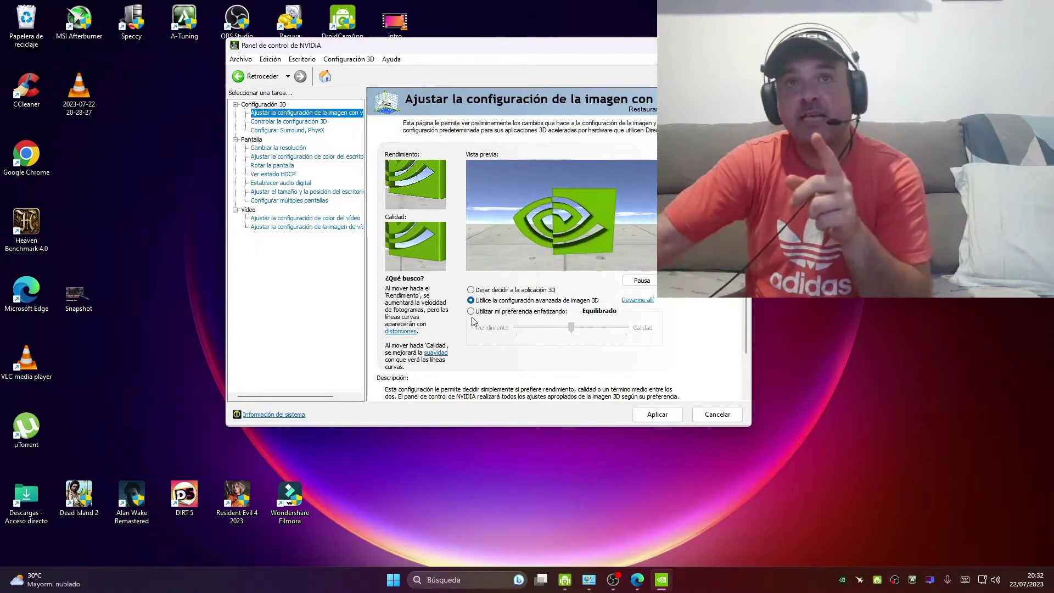
pyautogui.click(473, 312)
pyautogui.click(580, 327)
pyautogui.click(528, 332)
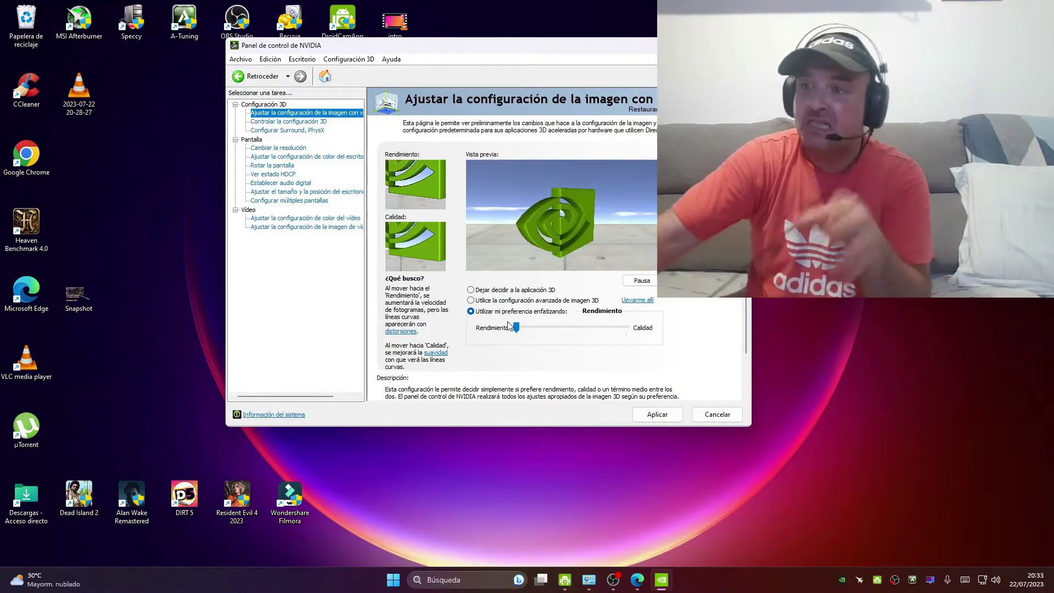
pyautogui.click(311, 123)
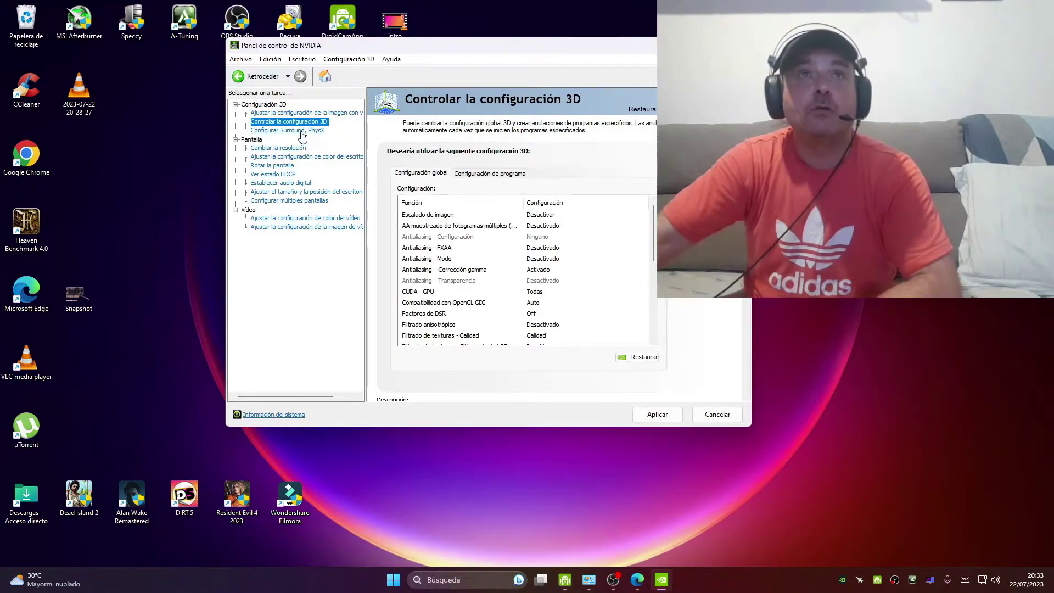
# Step: Select "Utilice la configuración avanzada de imagen 3D" on the image preview page and return to the global 3D settings
pyautogui.click(303, 114)
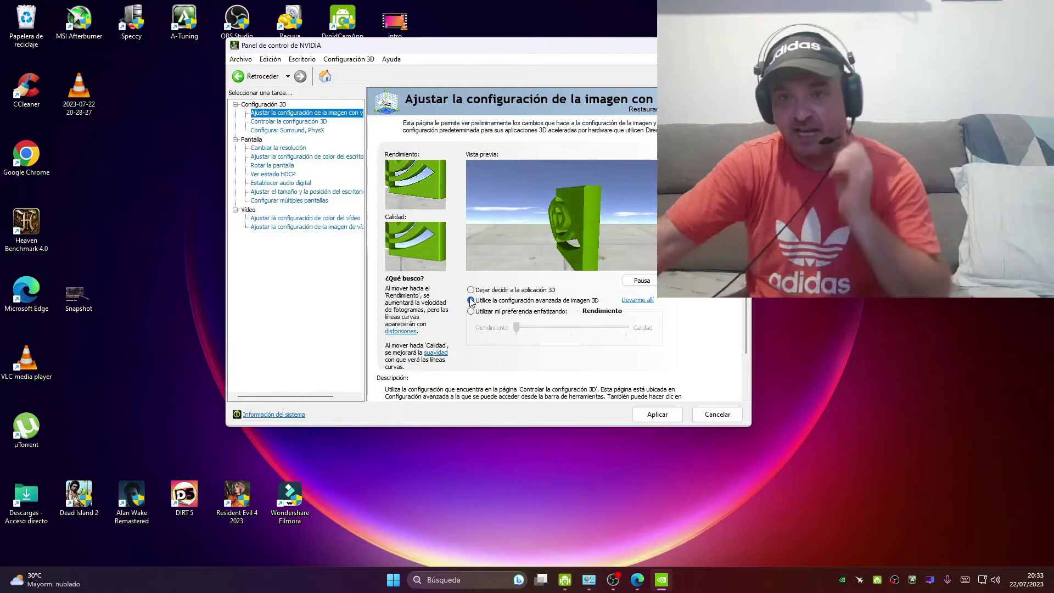
pyautogui.click(288, 121)
pyautogui.click(255, 78)
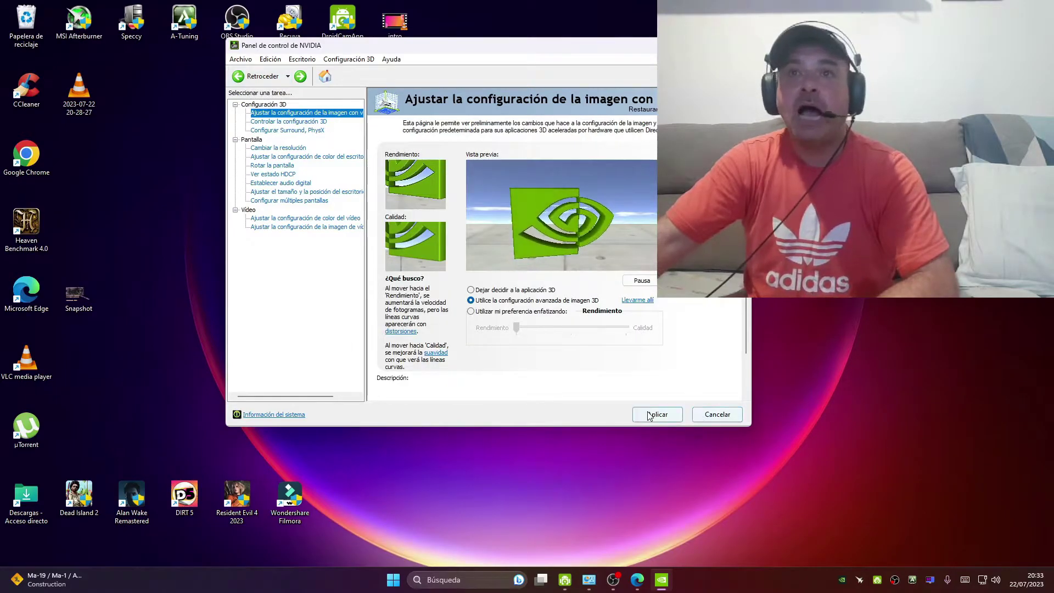
pyautogui.click(304, 122)
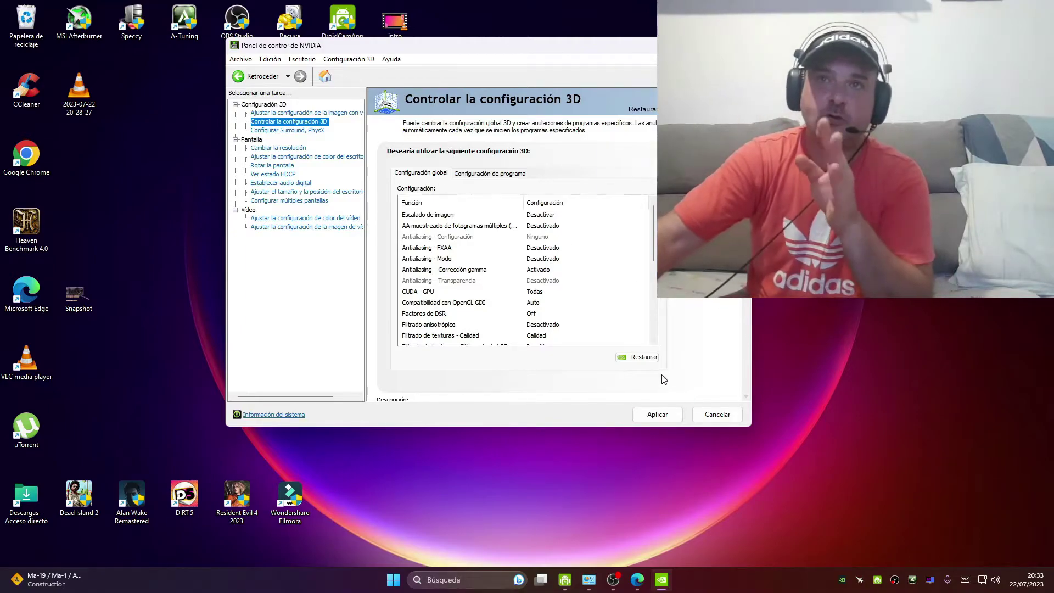
# Step: Set the image preference to Equilibrado, select "Utilice la configuración avanzada de imagen 3D", and open the "Controlar la configuración 3D" page
pyautogui.click(318, 113)
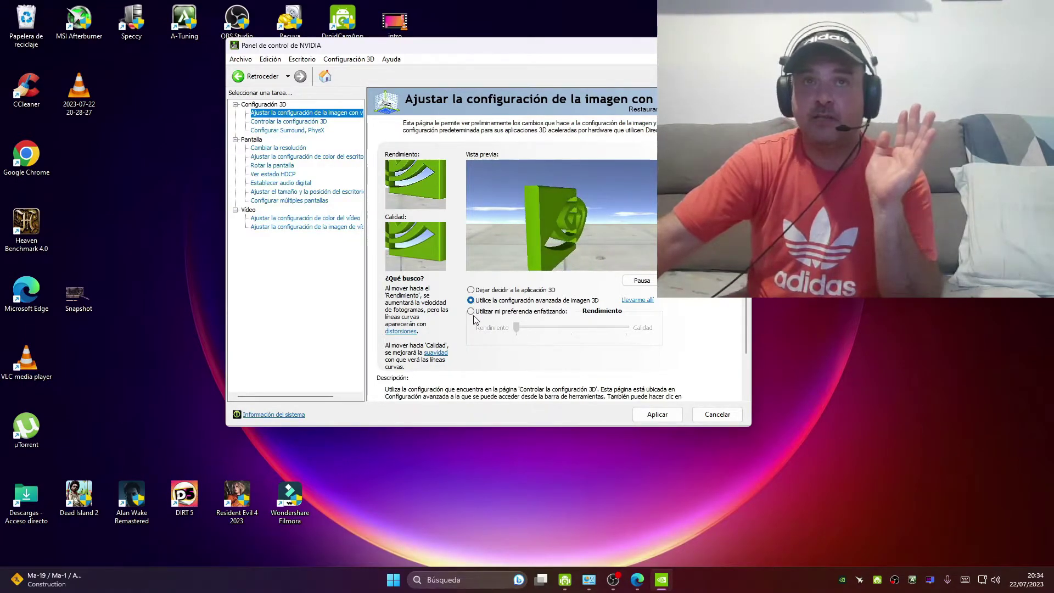
pyautogui.click(517, 328)
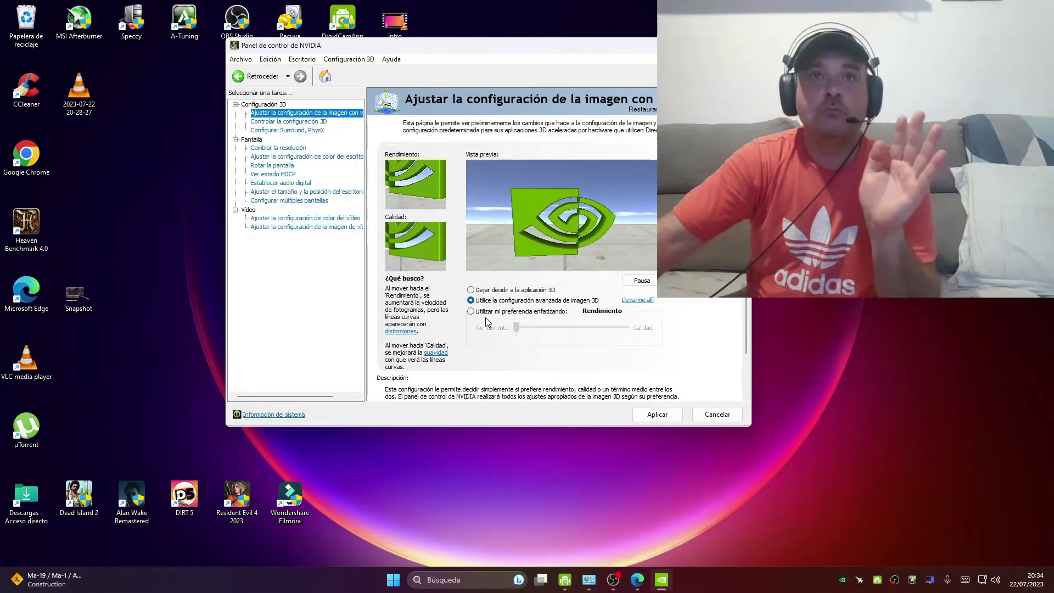
pyautogui.moveTo(517, 327); pyautogui.dragTo(571, 327)
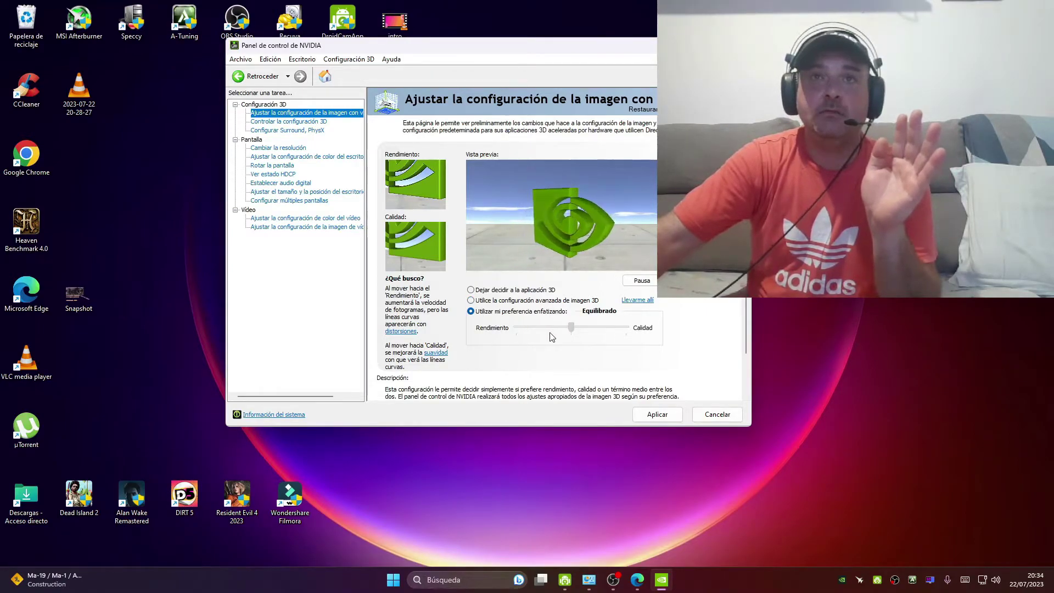
pyautogui.click(475, 301)
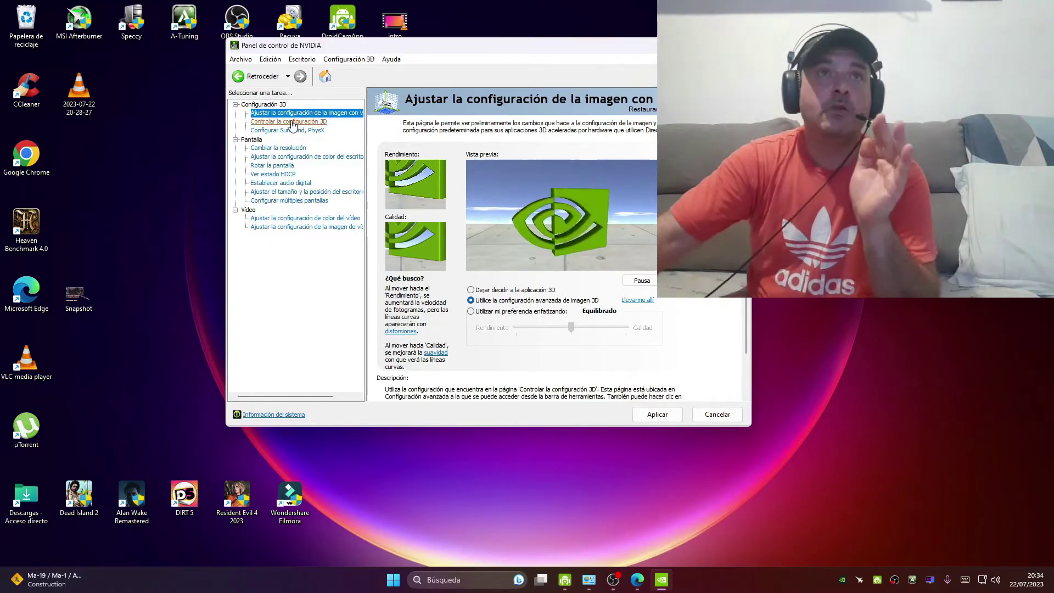
pyautogui.click(324, 122)
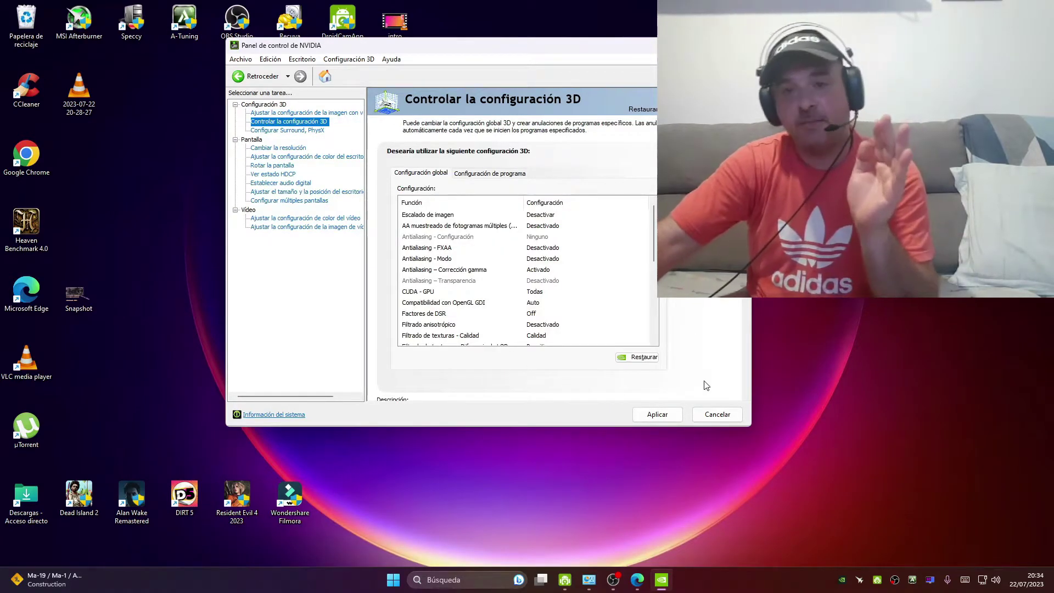
# Step: Try the Equilibrado personal preference on the image preview page, and reselect "Utilice la configuración avanzada de imagen 3D"
pyautogui.click(318, 113)
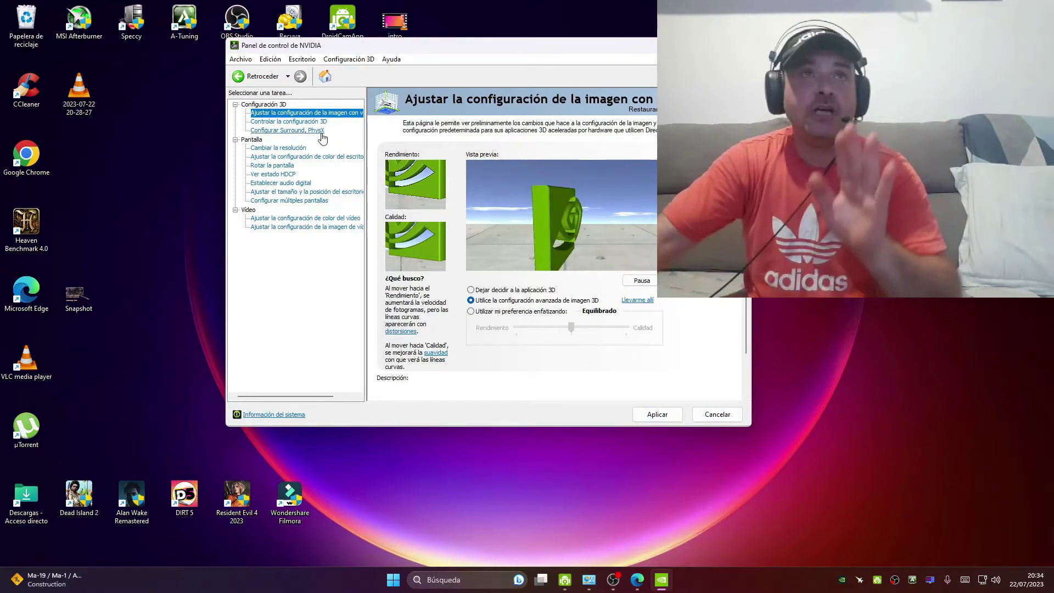
pyautogui.click(471, 310)
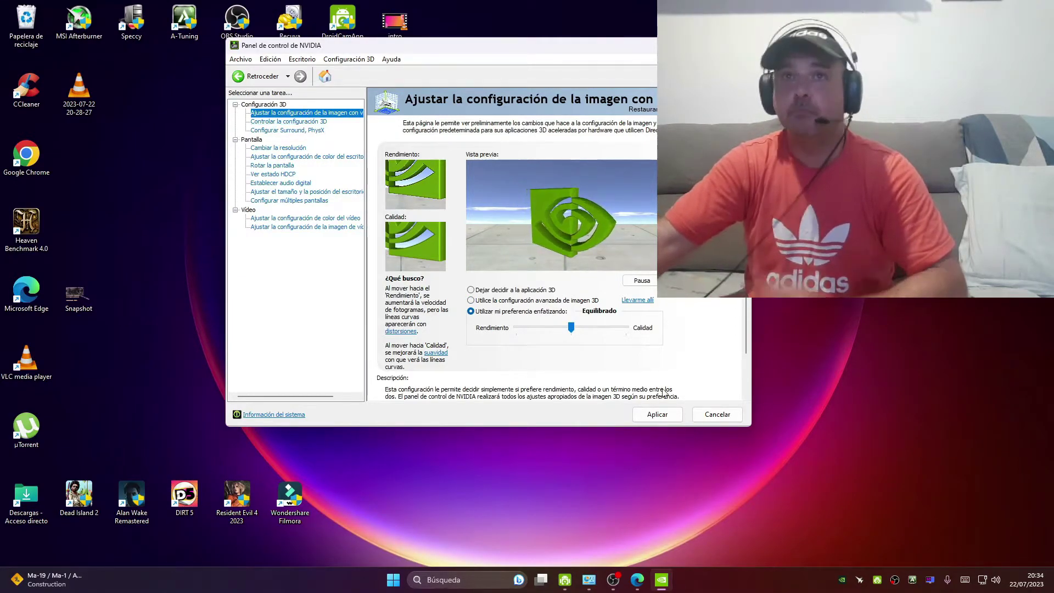
pyautogui.press('Up')
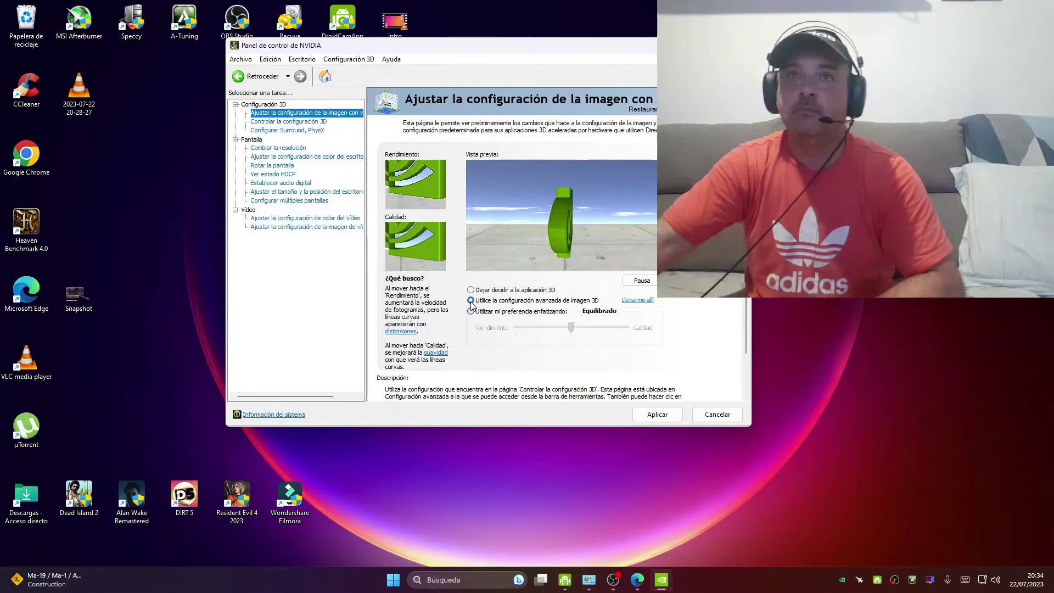
# Step: Go to the "Configurar Surround, PhysX" page without applying the pending image changes
pyautogui.click(303, 133)
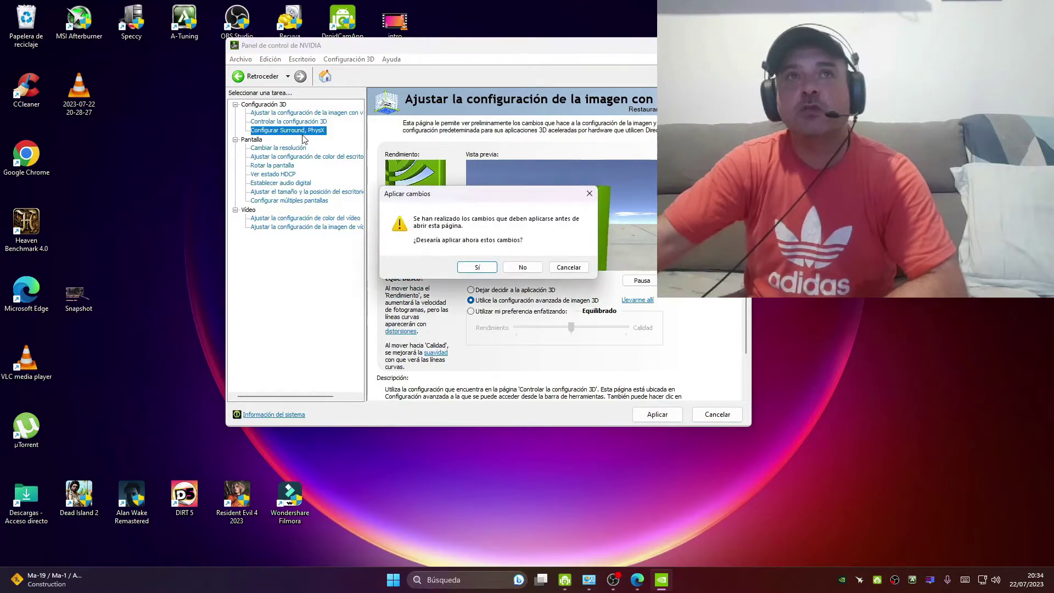
pyautogui.click(521, 268)
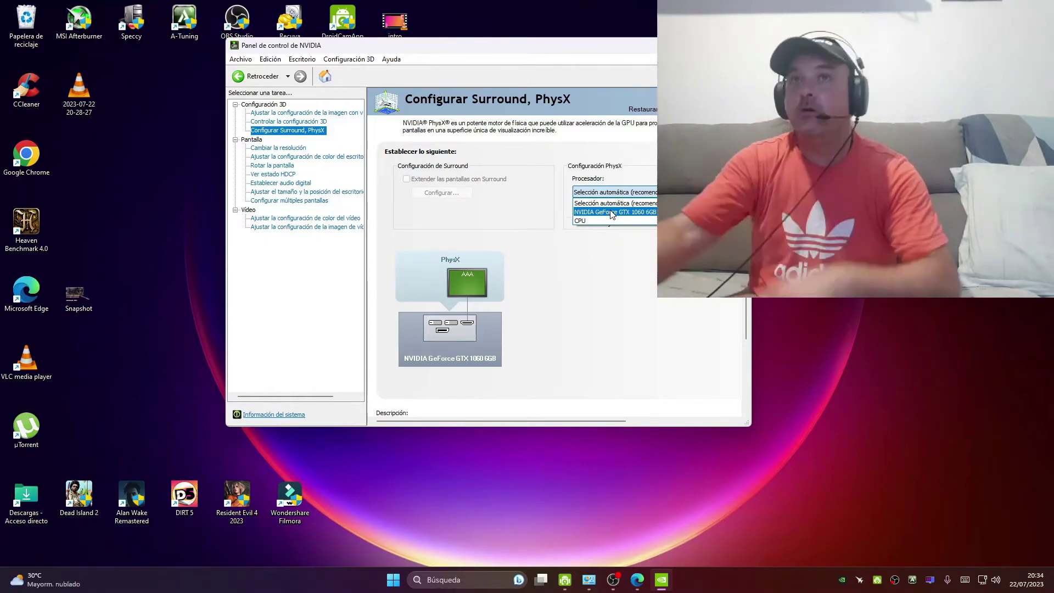
# Step: Try NVIDIA GeForce GTX 1060 6GB as the PhysX processor, and set it back to Selección automática
pyautogui.click(613, 212)
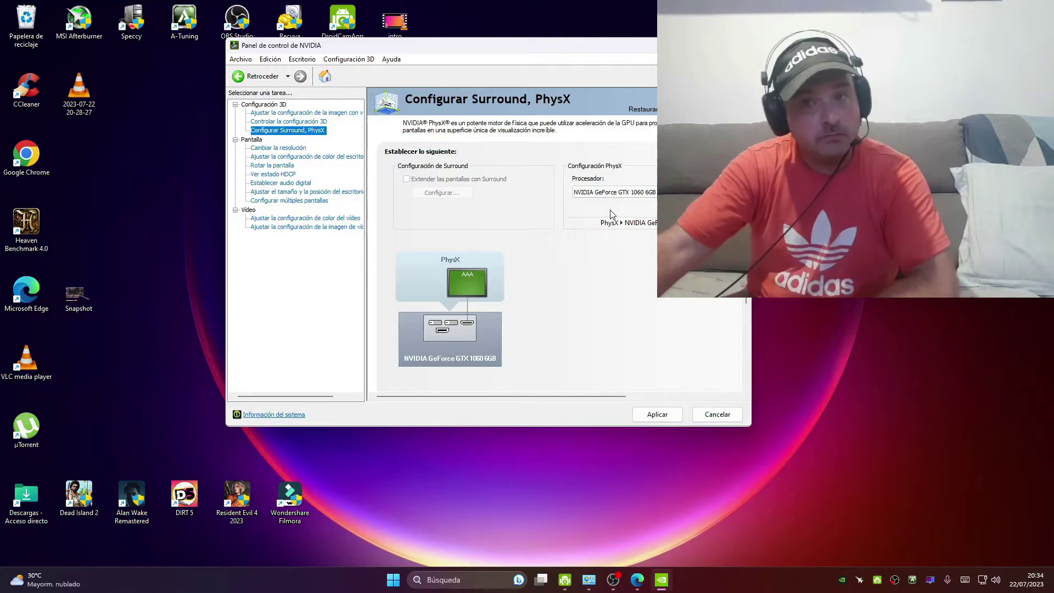
pyautogui.click(613, 192)
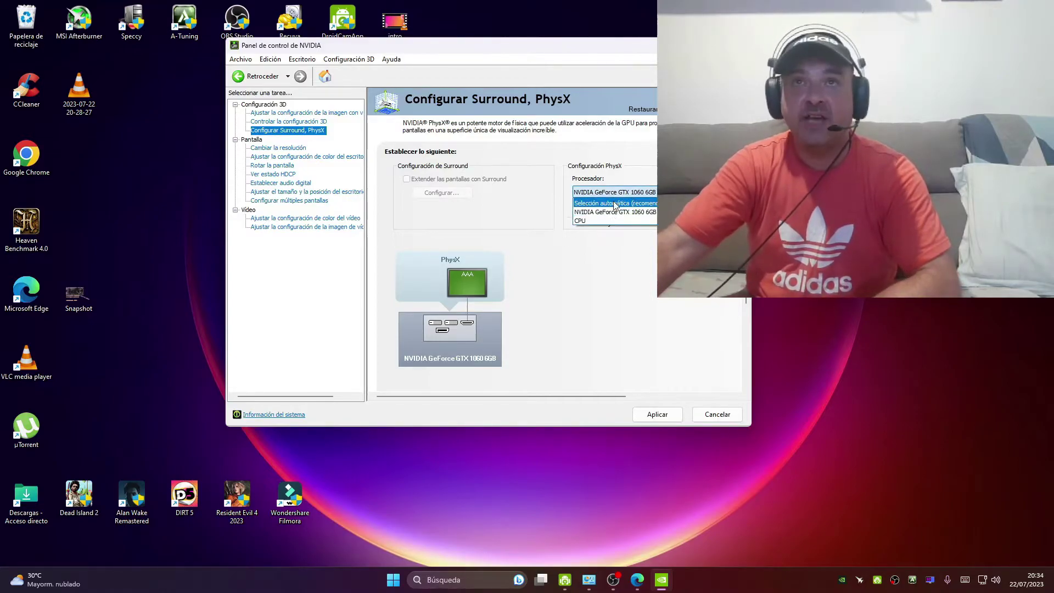
pyautogui.click(611, 203)
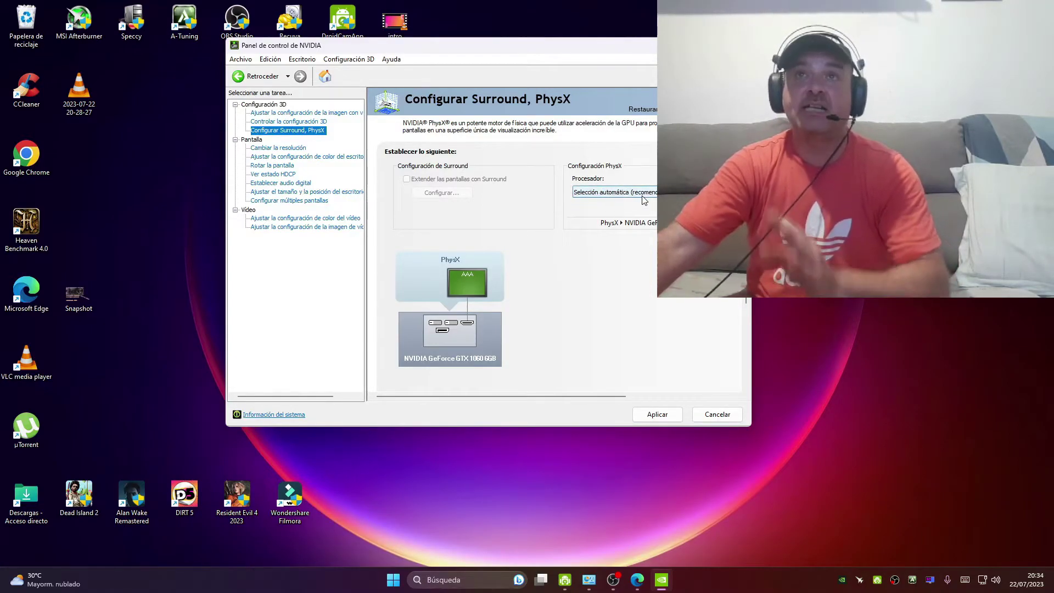